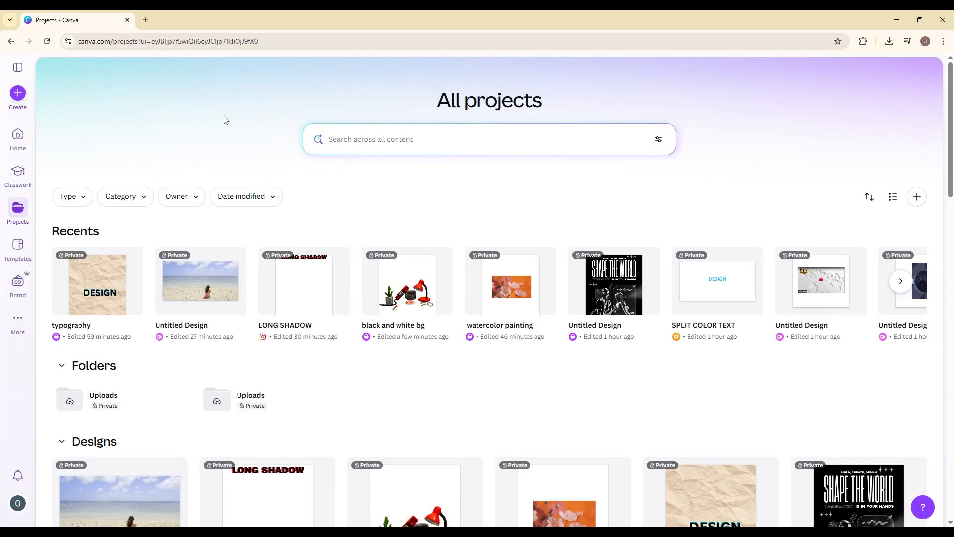
Step: Create a new Poster (Portrait A3) design
left_click(17, 95)
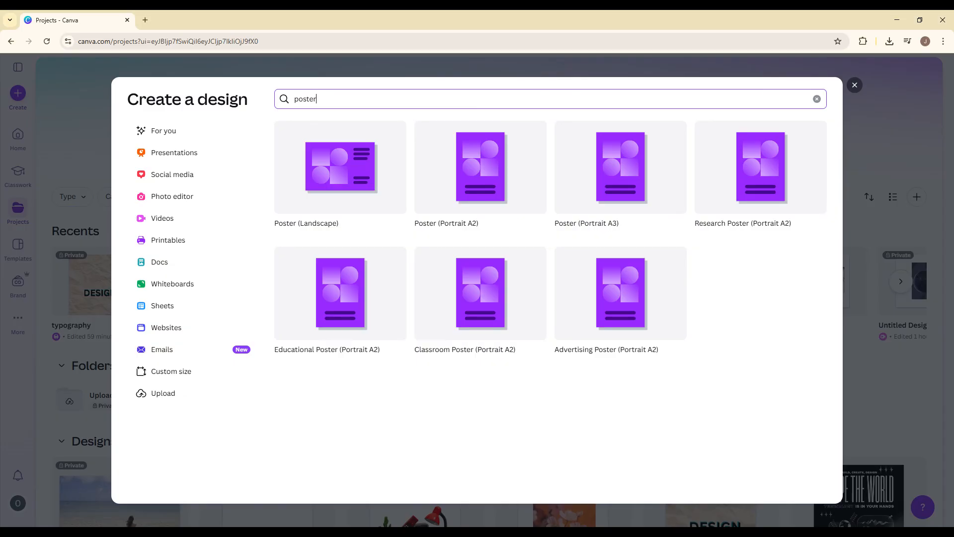
left_click(633, 215)
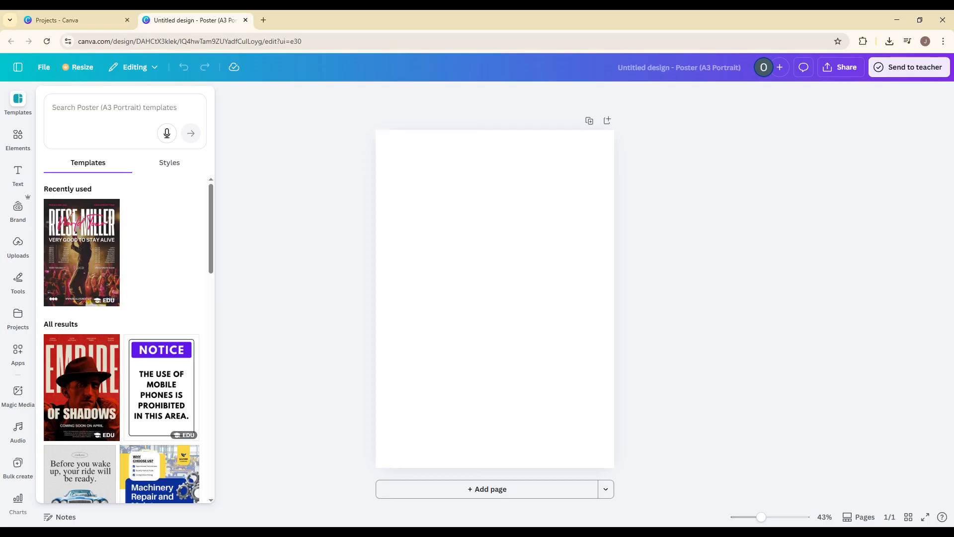
Step: Search templates for "modern poster" and apply the Modern Bold Pink and White Music Tour Concert Schedule Poster template
left_click(100, 114)
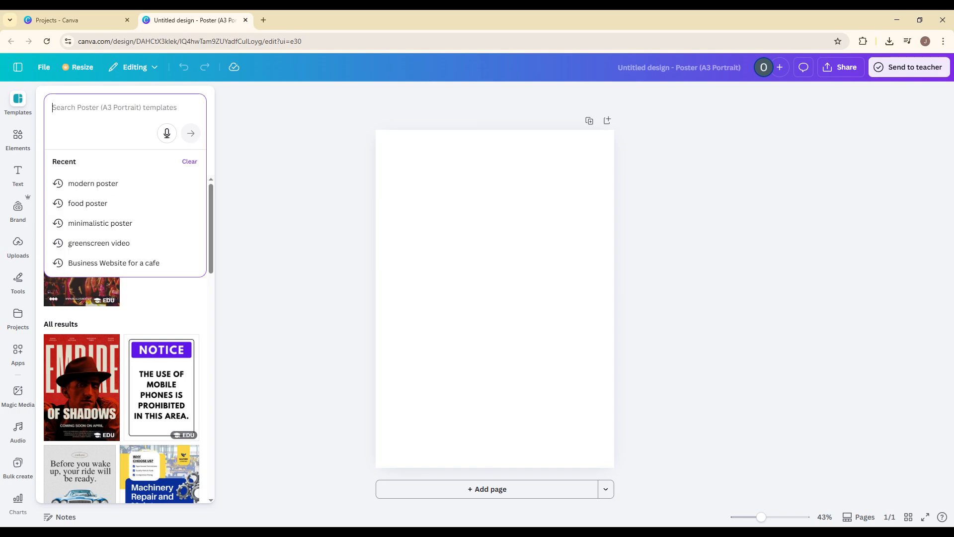
left_click(94, 184)
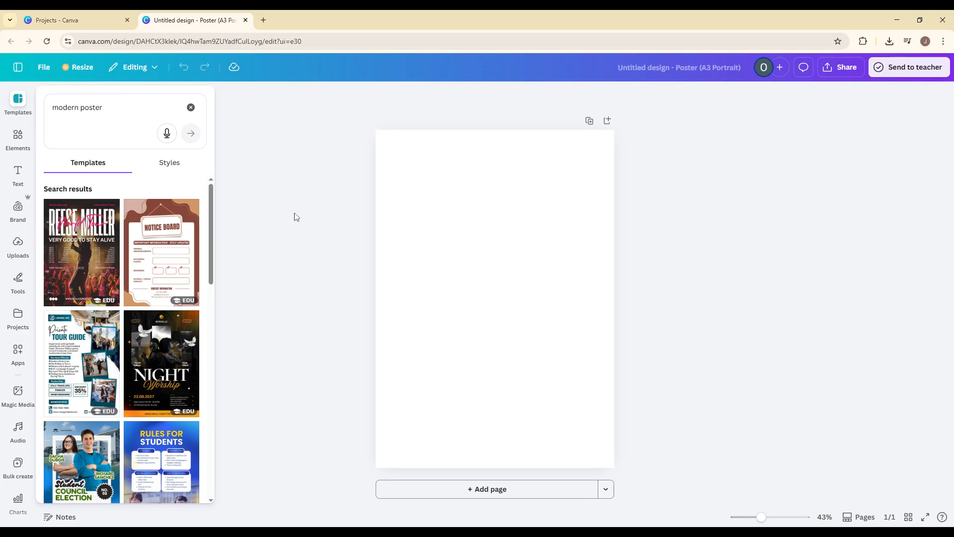
left_click(96, 263)
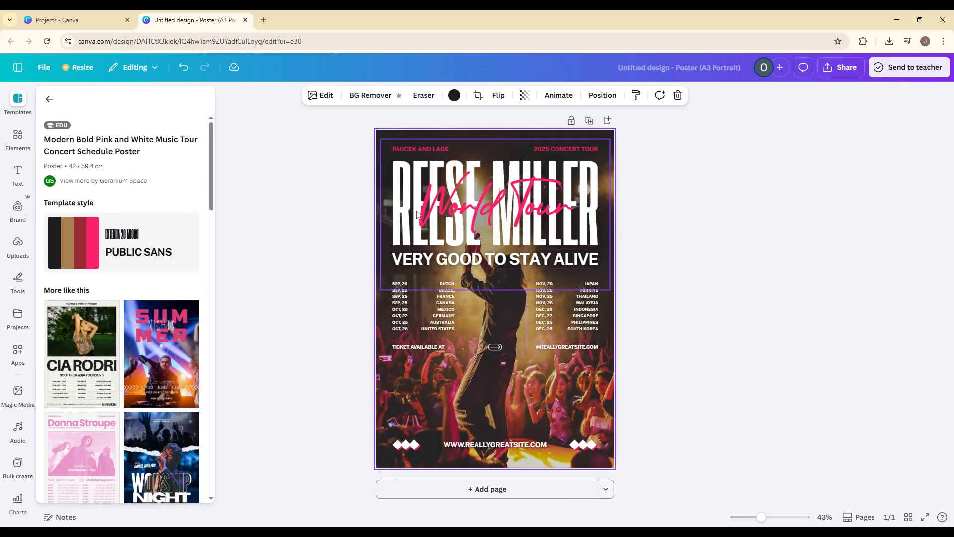
left_click(224, 190)
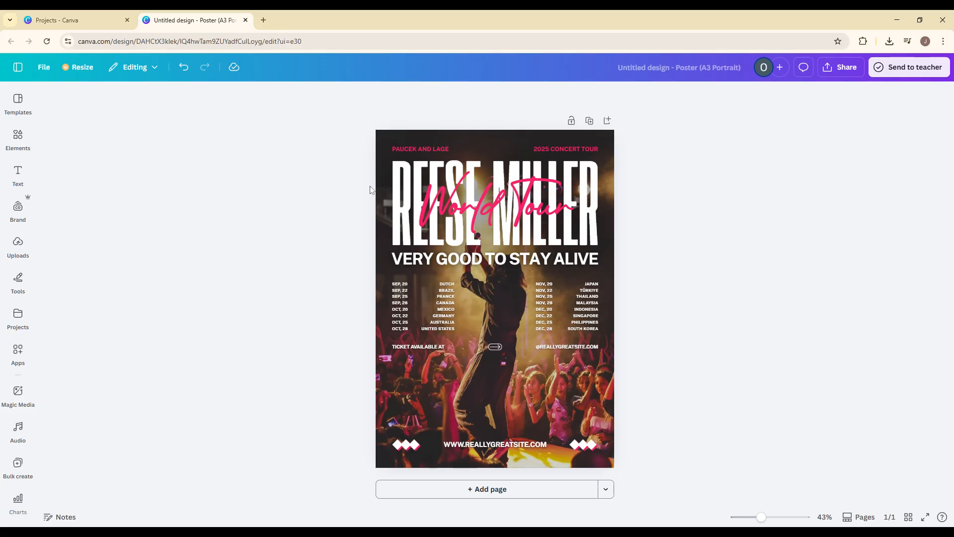
Step: Inspect the poster's text elements: the heading group, the subtitle and the tour date lists
left_click(387, 193)
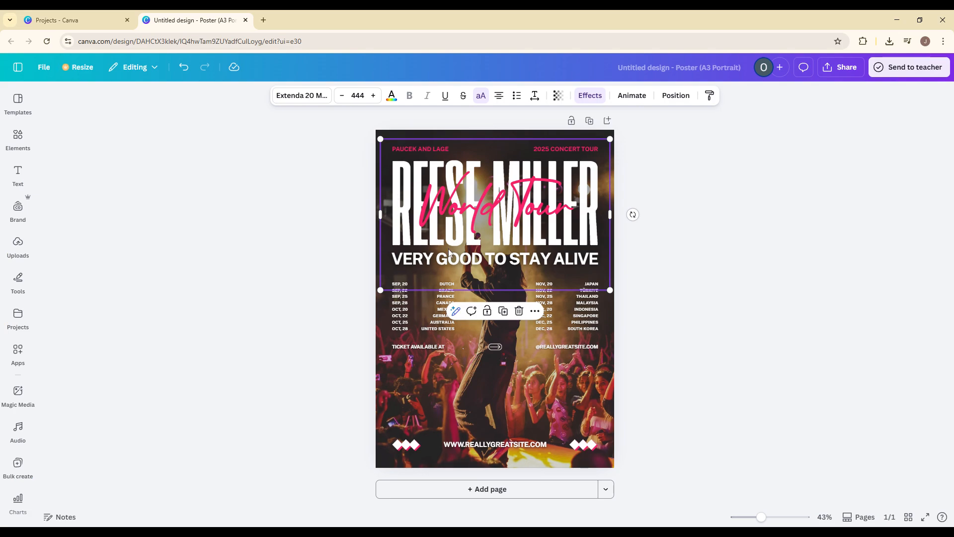
left_click(465, 260)
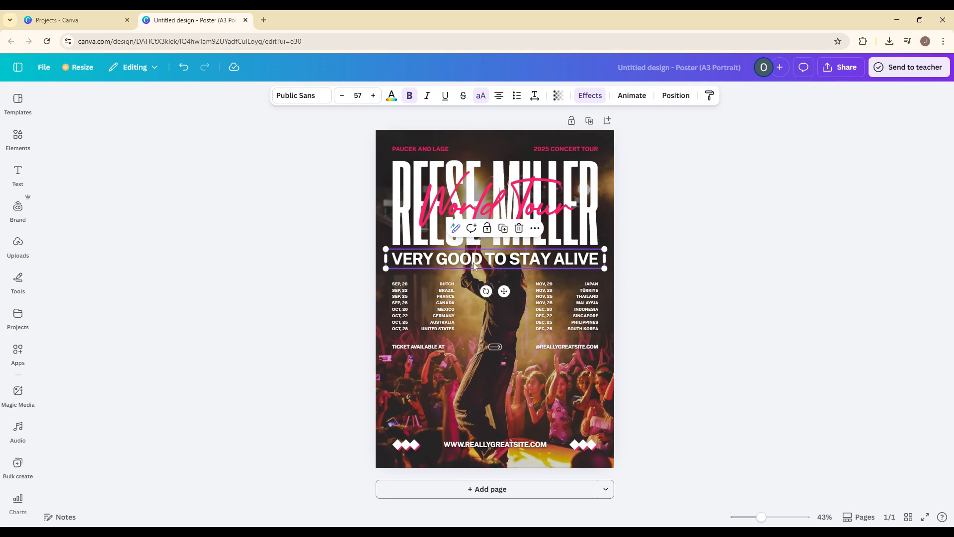
scroll(462, 315, "up", 2, "ctrl")
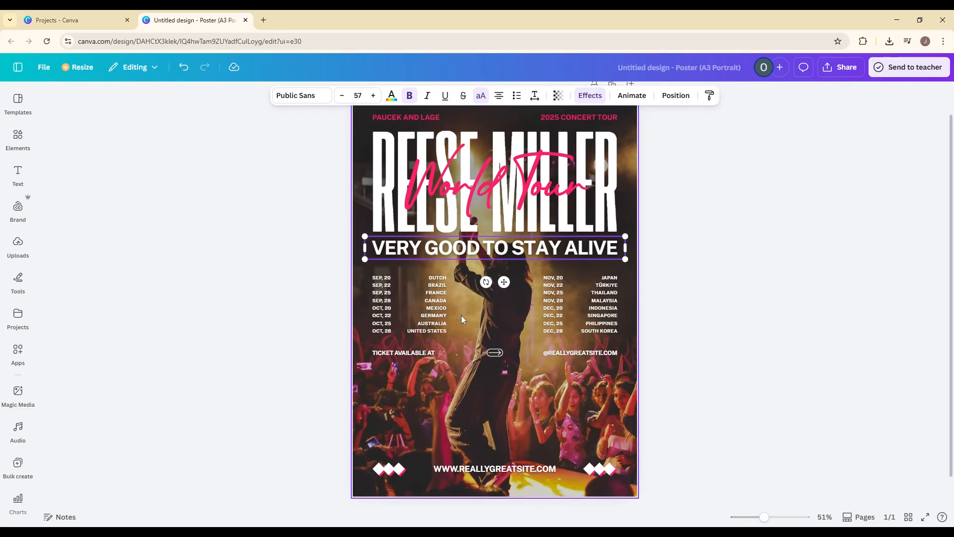
left_click(426, 310)
left_click(388, 301)
left_click(558, 300)
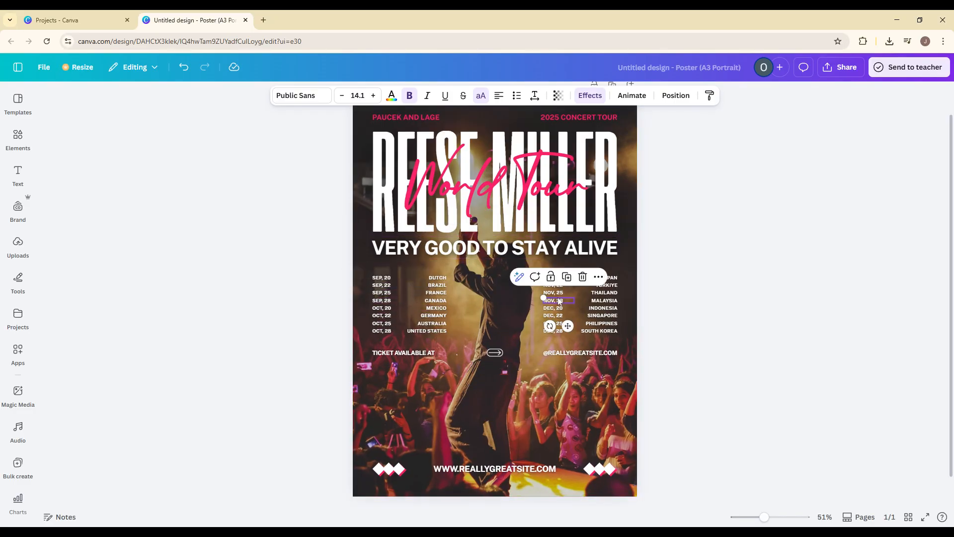
left_click(594, 301)
left_click(474, 310)
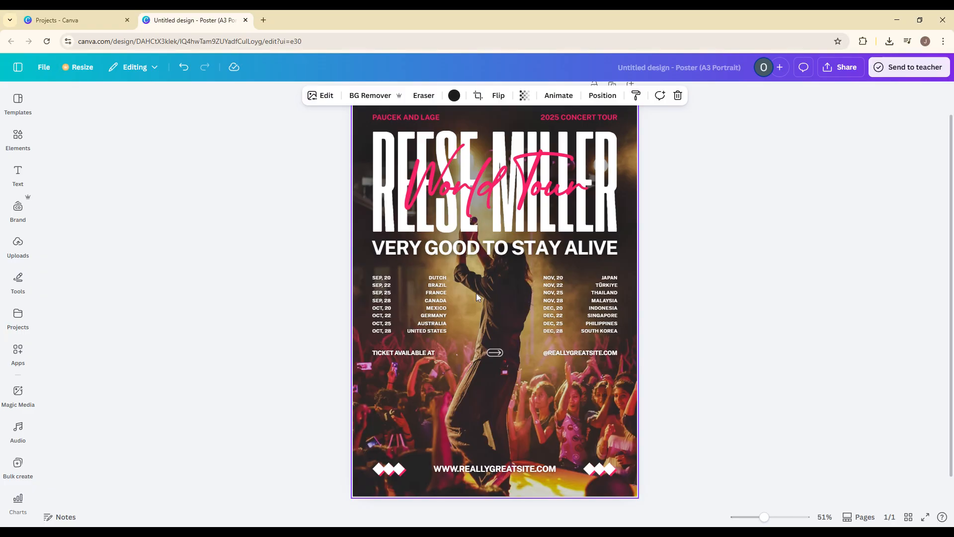
Step: Examine the background photo's crop, image edit and colour options without applying changes
double_click(468, 384)
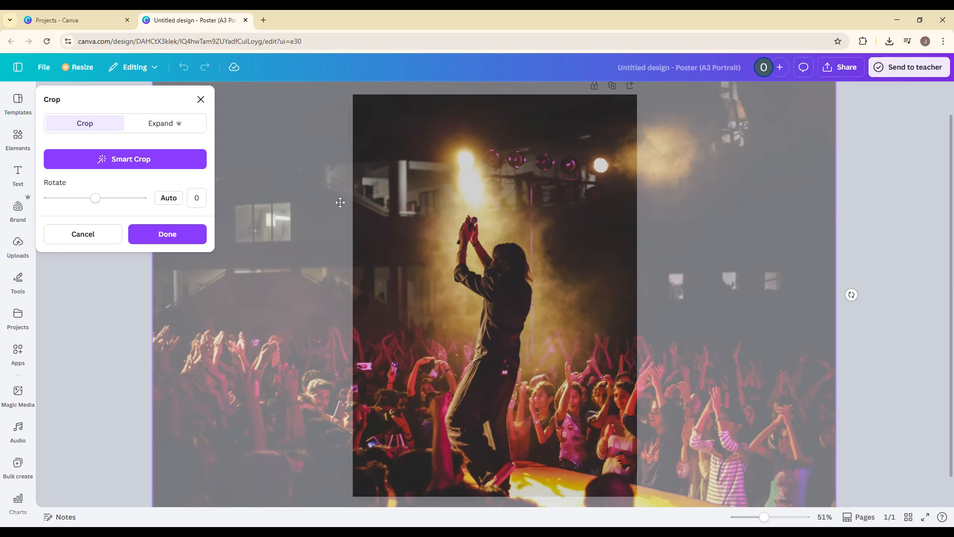
left_click(201, 100)
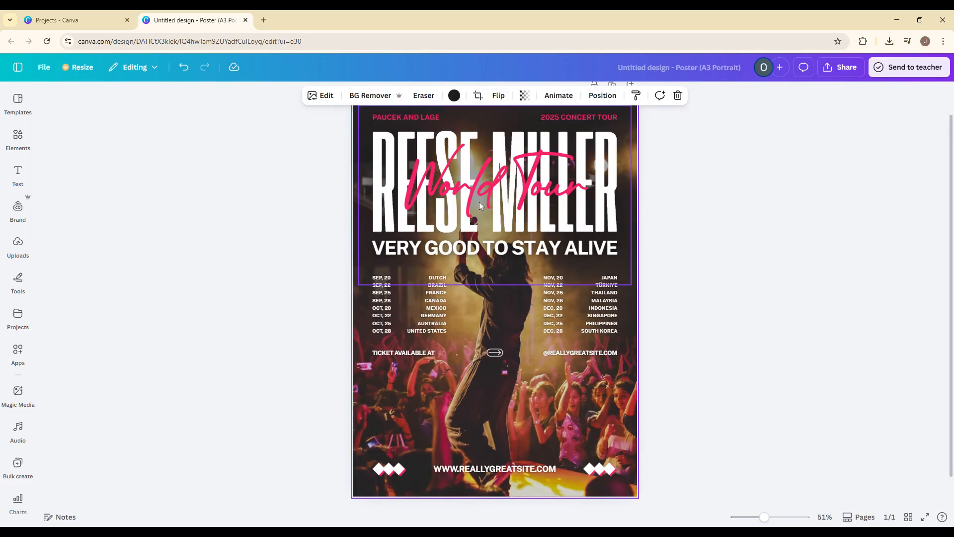
left_click(312, 98)
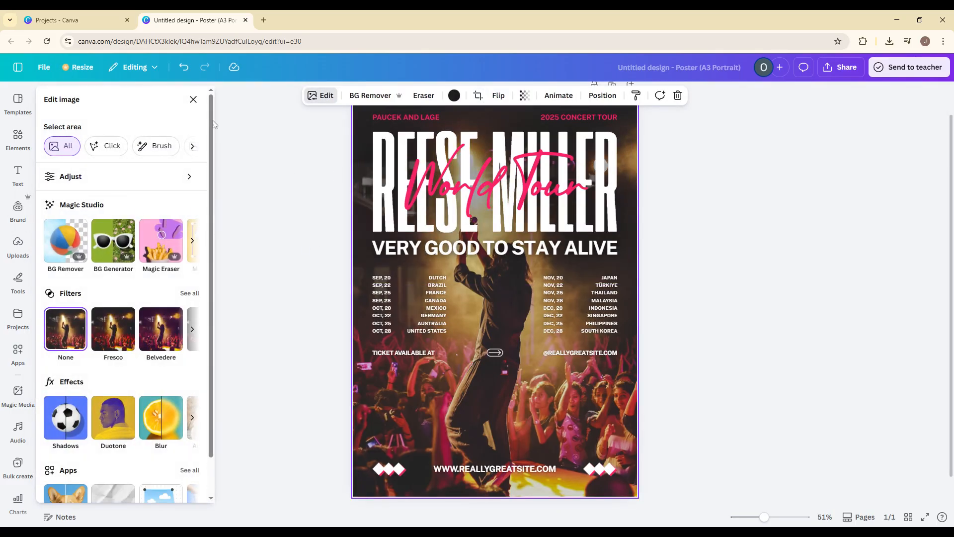
left_click(191, 101)
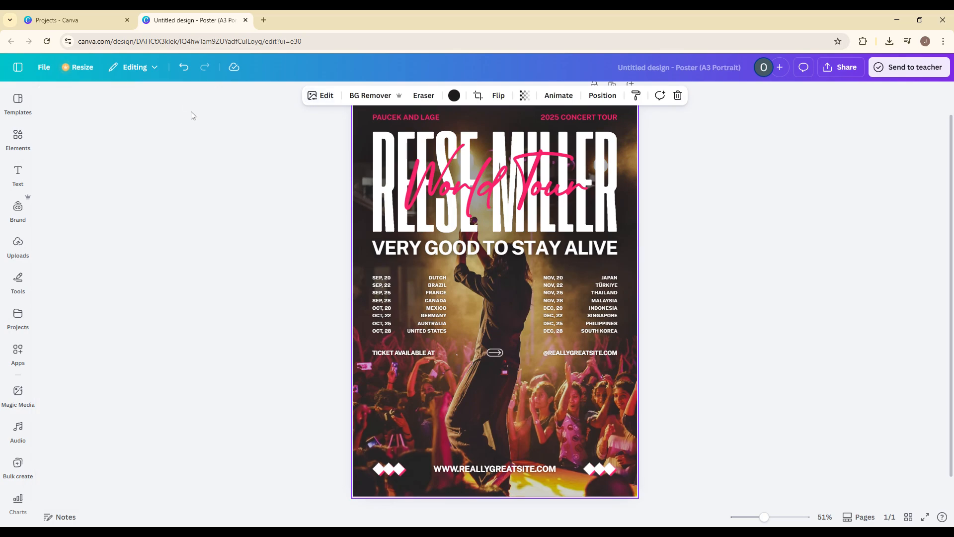
left_click(453, 96)
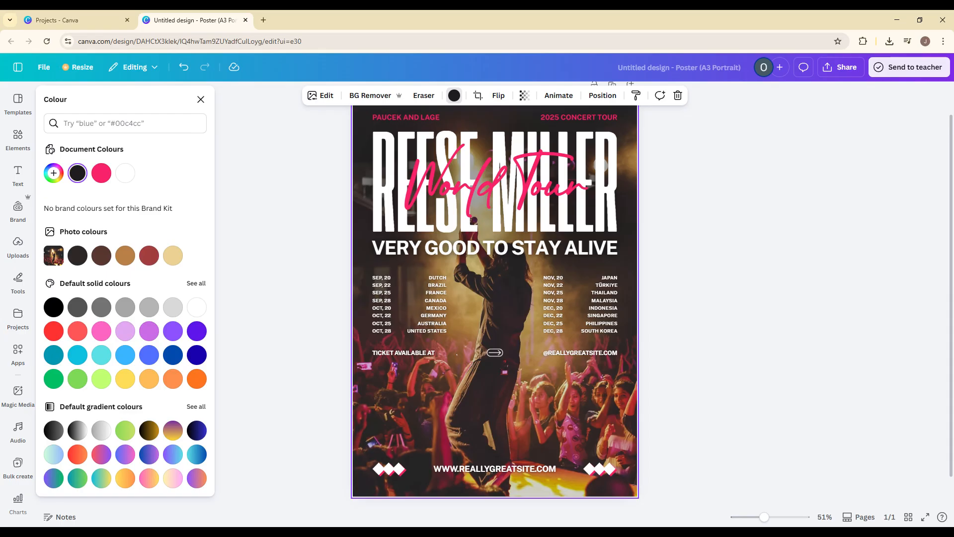
left_click(201, 99)
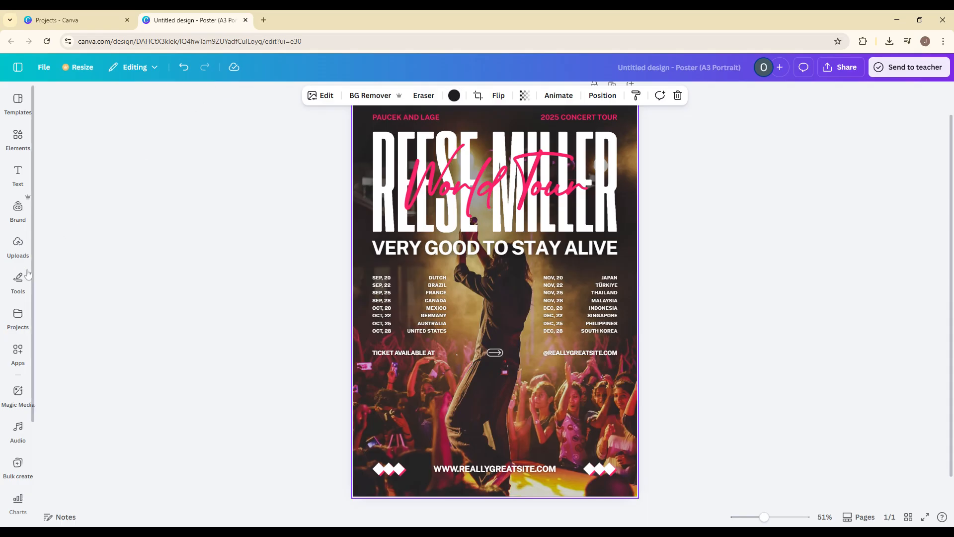
Step: Browse the Elements shapes library and inspect the diamond shapes beside the website address
left_click(18, 208)
left_click(17, 316)
left_click(18, 139)
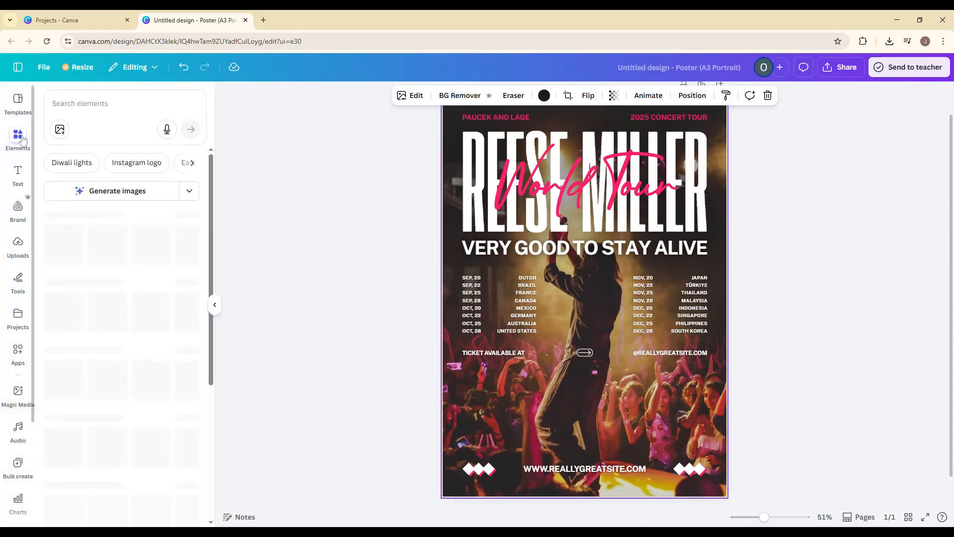
left_click(69, 318)
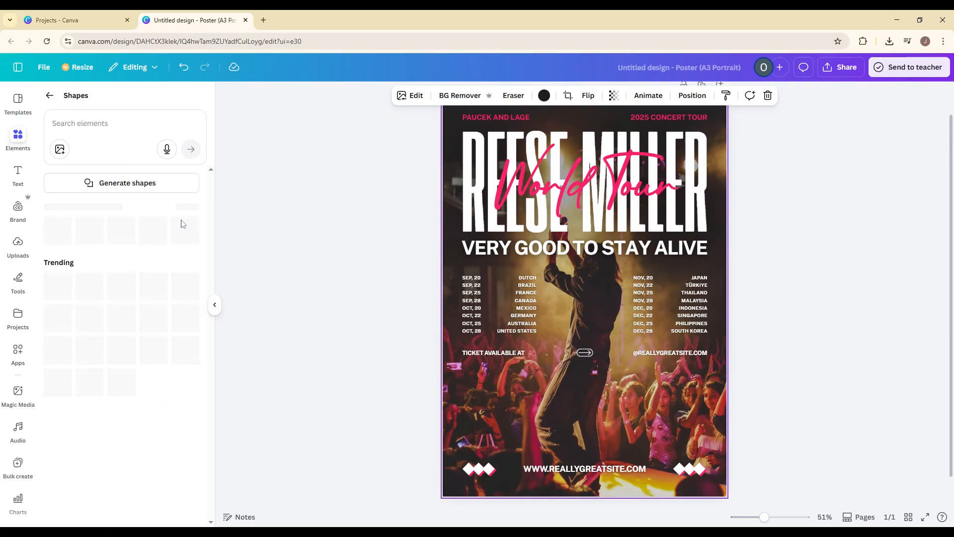
left_click(471, 473)
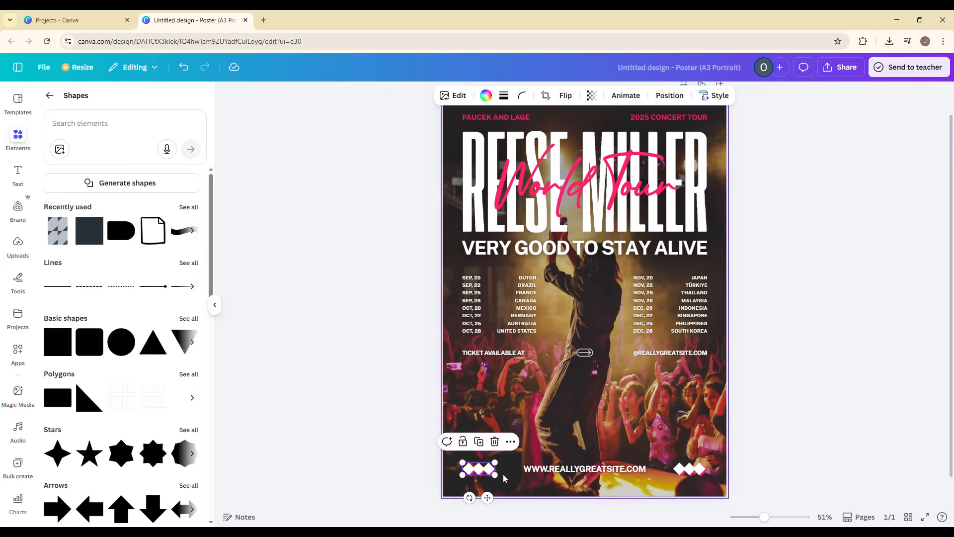
left_click(693, 473)
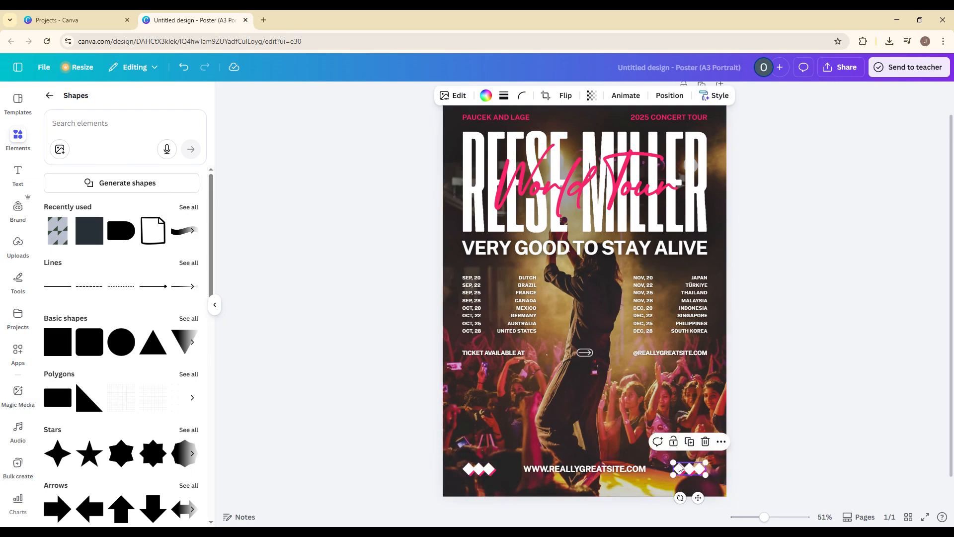
left_click(215, 305)
left_click(236, 315)
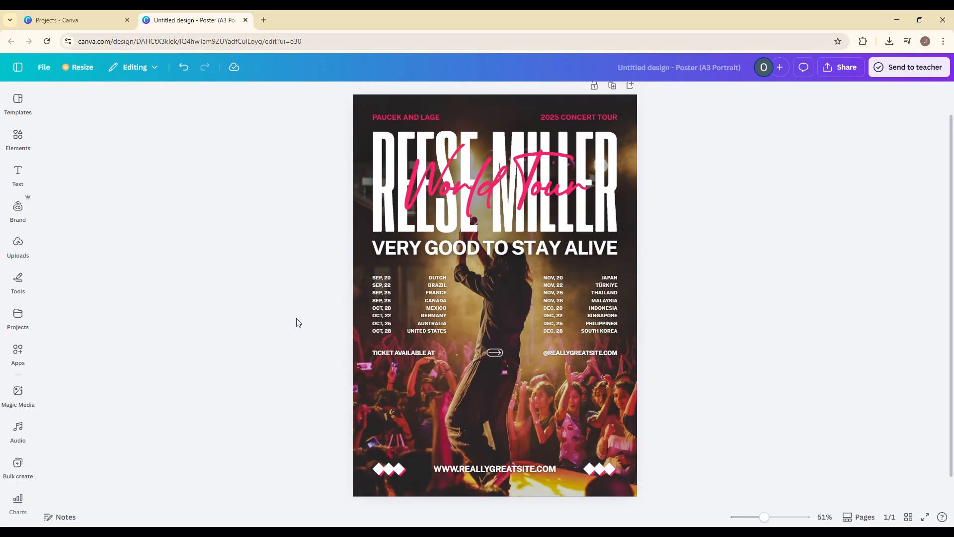
Step: Inspect the World Tour script text and the heading's font choices without changing them
left_click(507, 219)
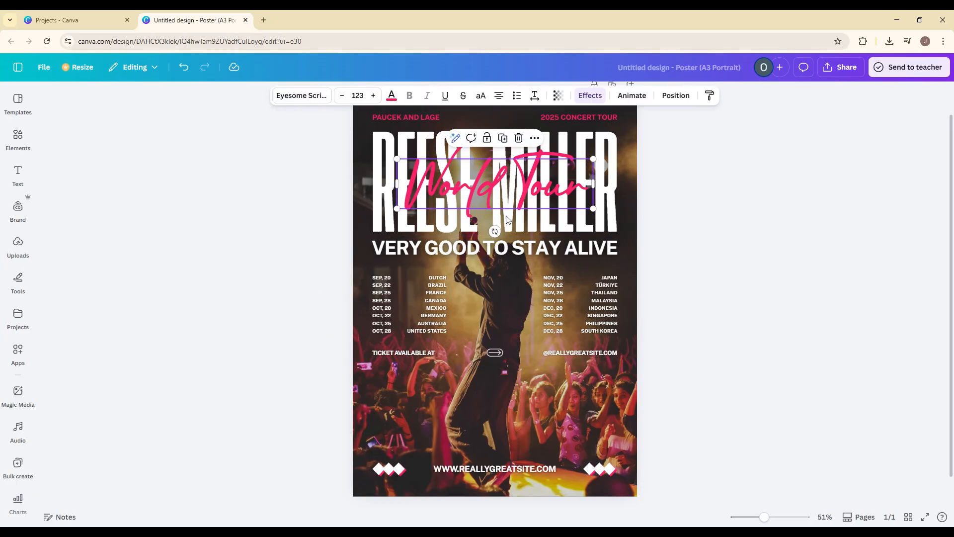
left_click(567, 227)
left_click(300, 97)
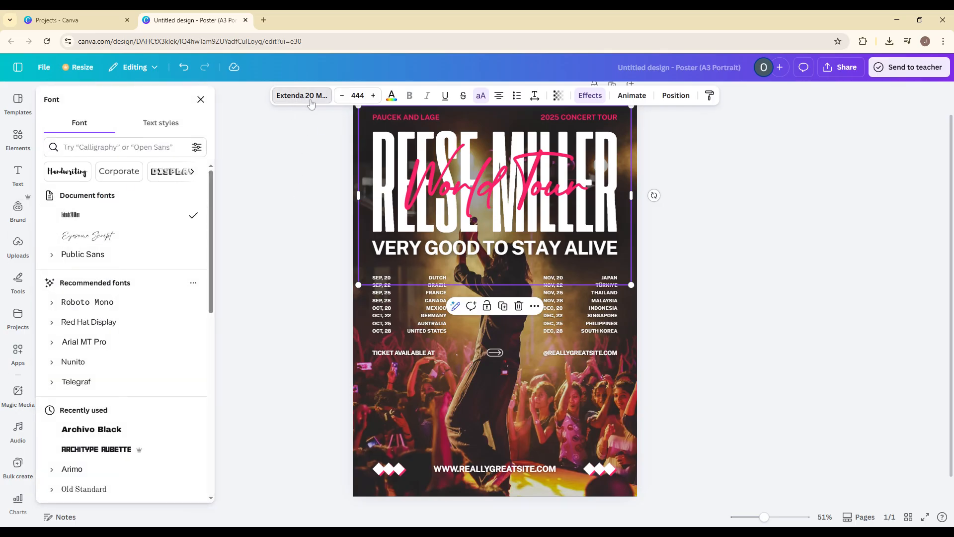
left_click(201, 99)
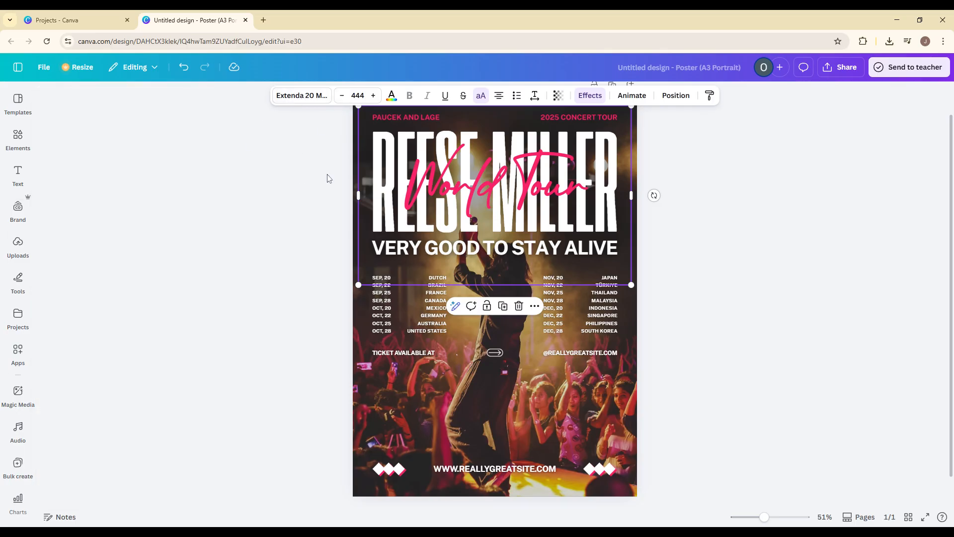
left_click(332, 325)
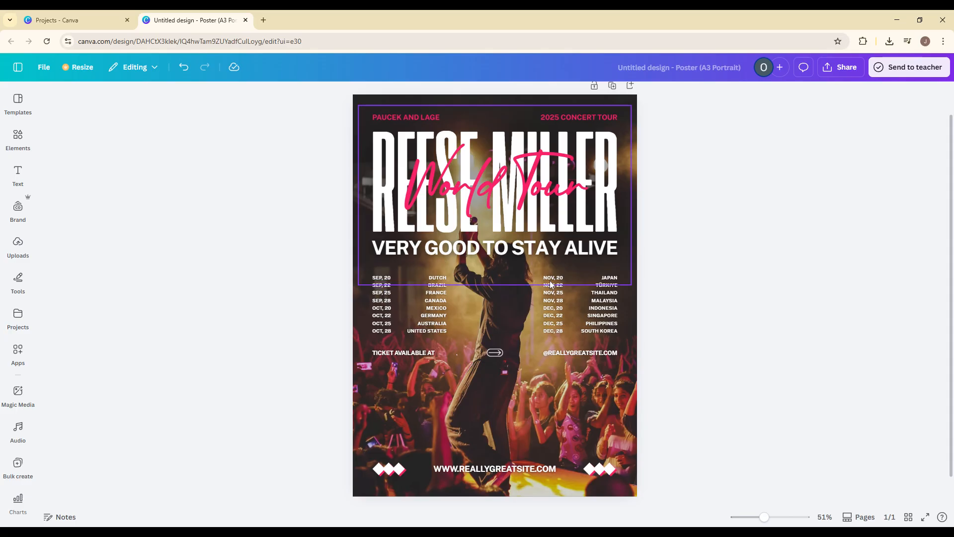
Step: Open the heading text's Effects options and review the style and shape presets without applying any
left_click(464, 195)
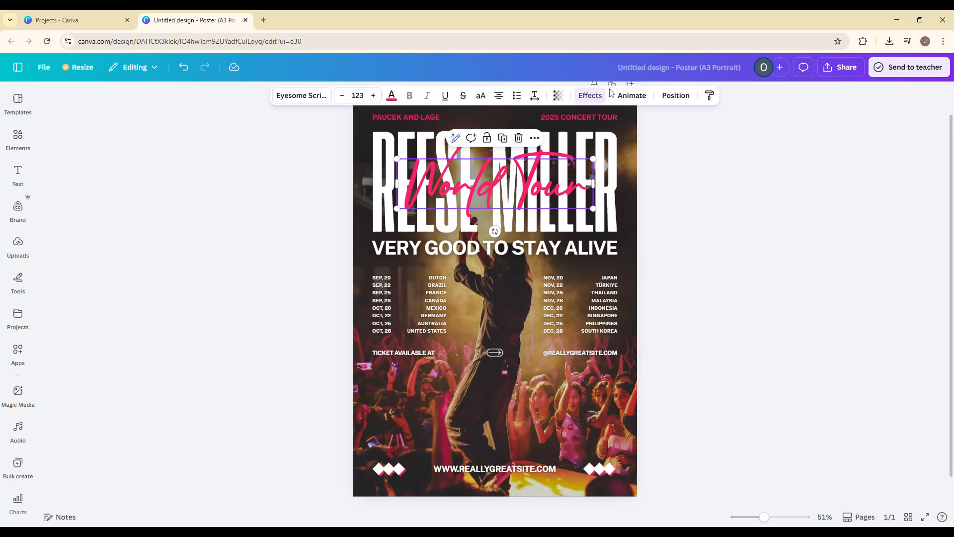
left_click(431, 144)
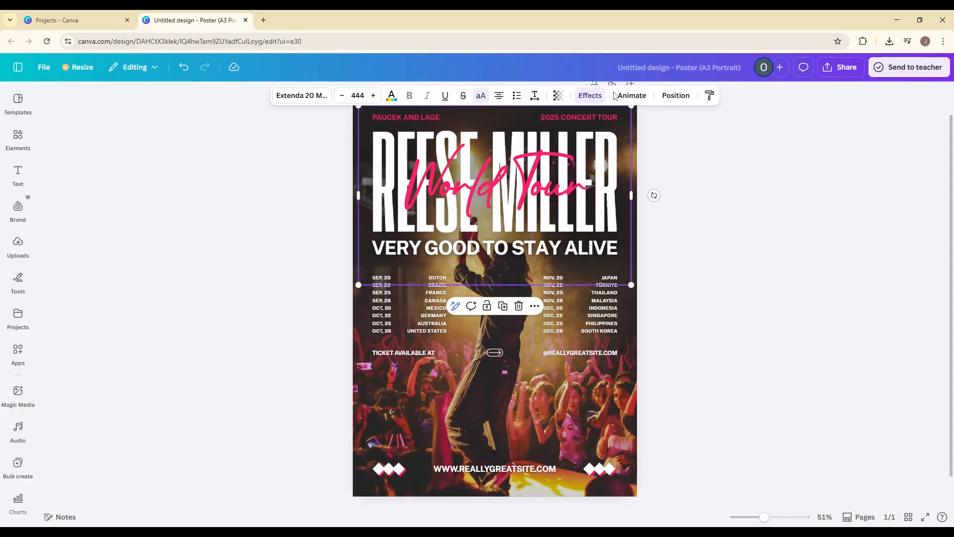
left_click(591, 96)
scroll(70, 298, "up", 1)
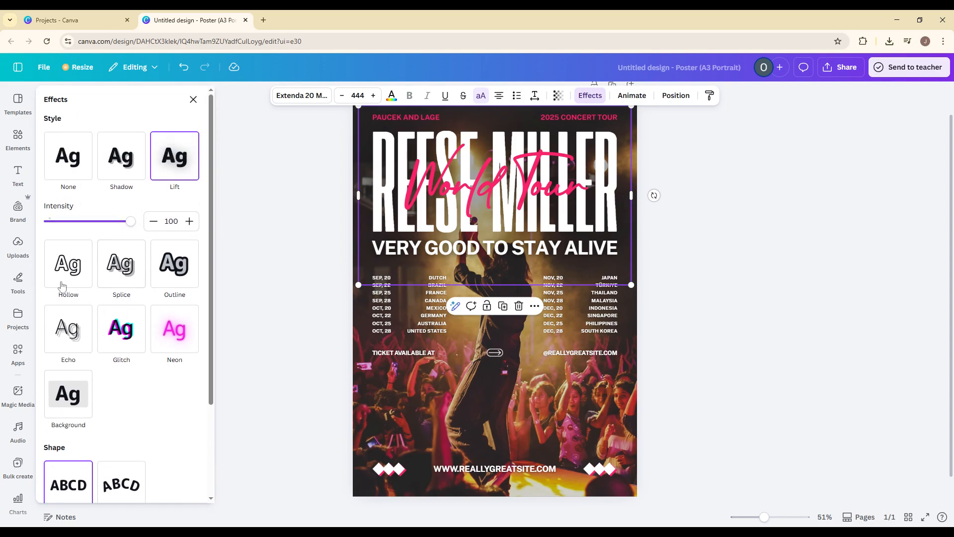
scroll(94, 368, "down", 3)
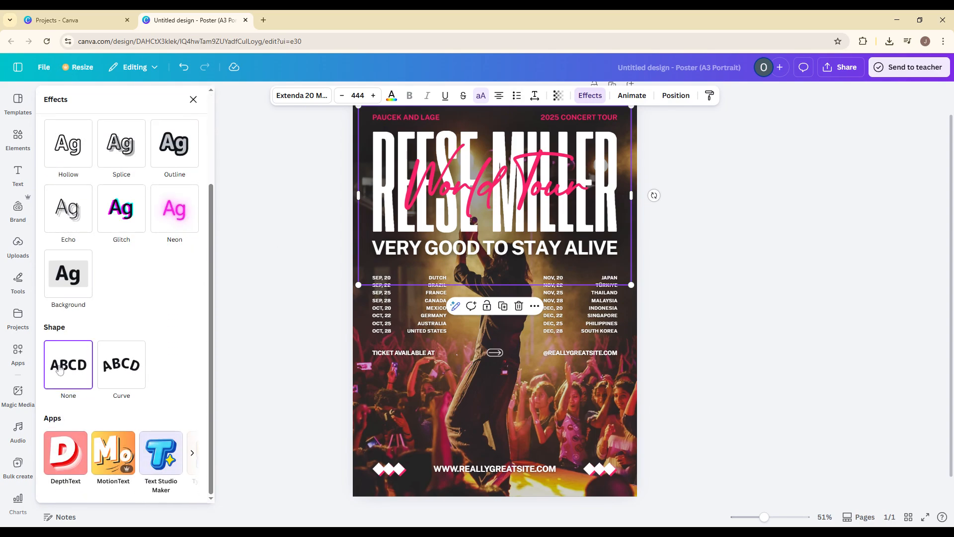
scroll(60, 372, "up", 3)
scroll(128, 430, "down", 3)
left_click(193, 99)
Step: Download the poster as a PDF Print file
left_click(836, 67)
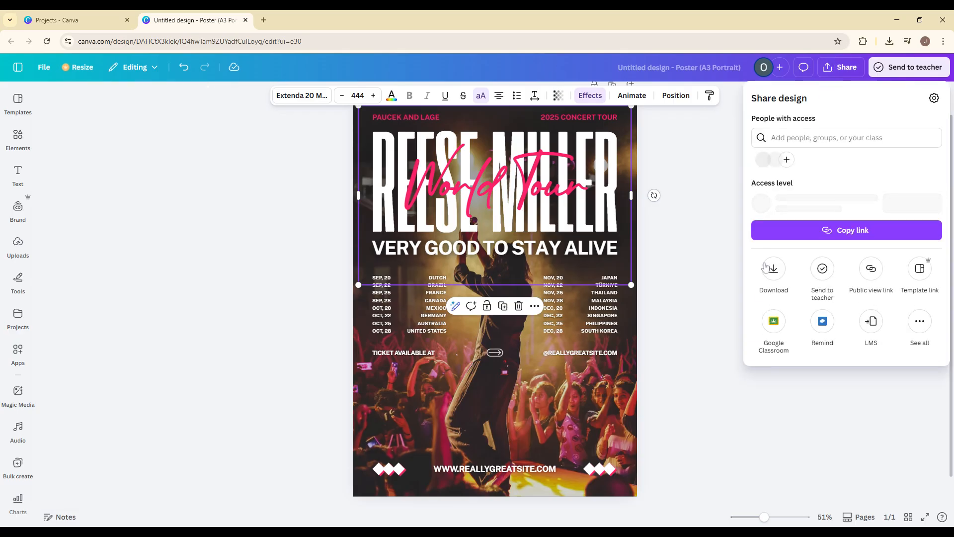
left_click(779, 277)
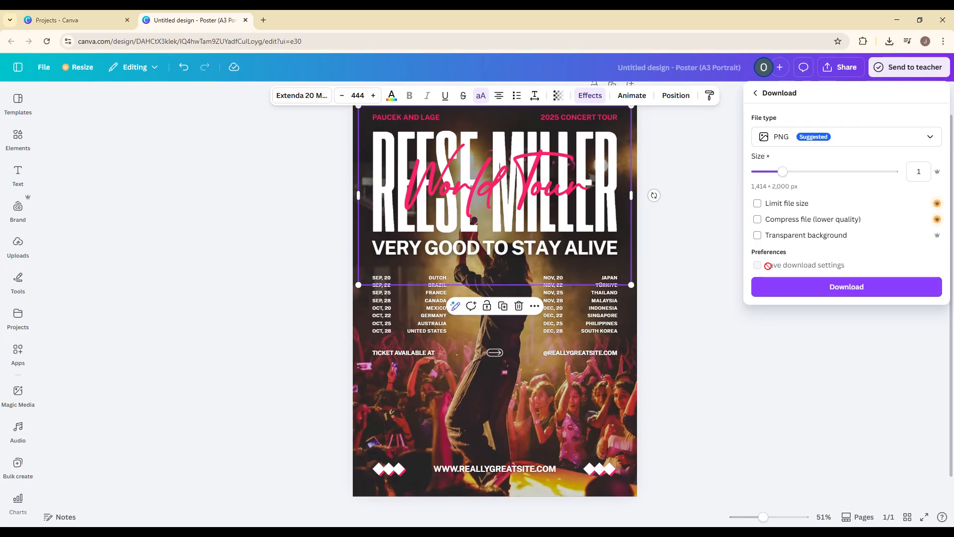
left_click(785, 138)
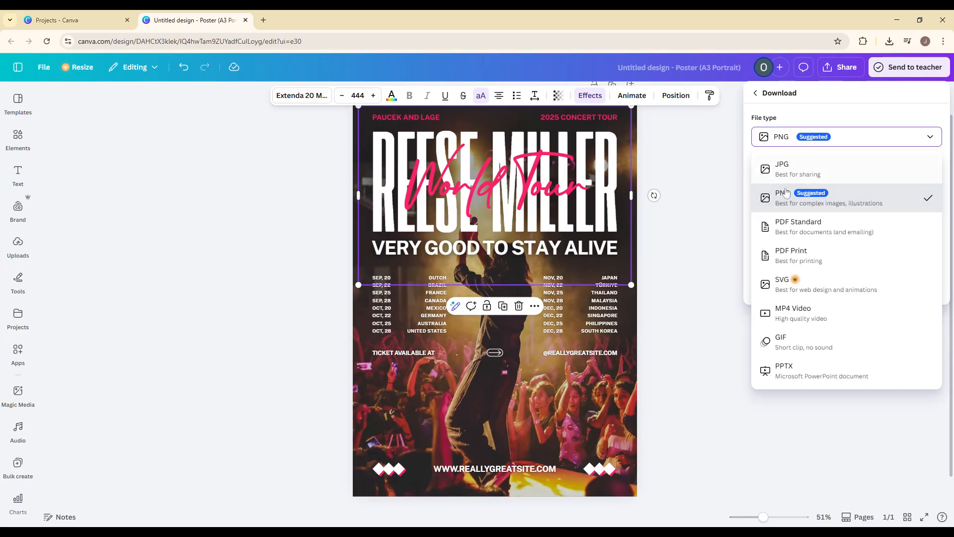
left_click(800, 253)
left_click(803, 145)
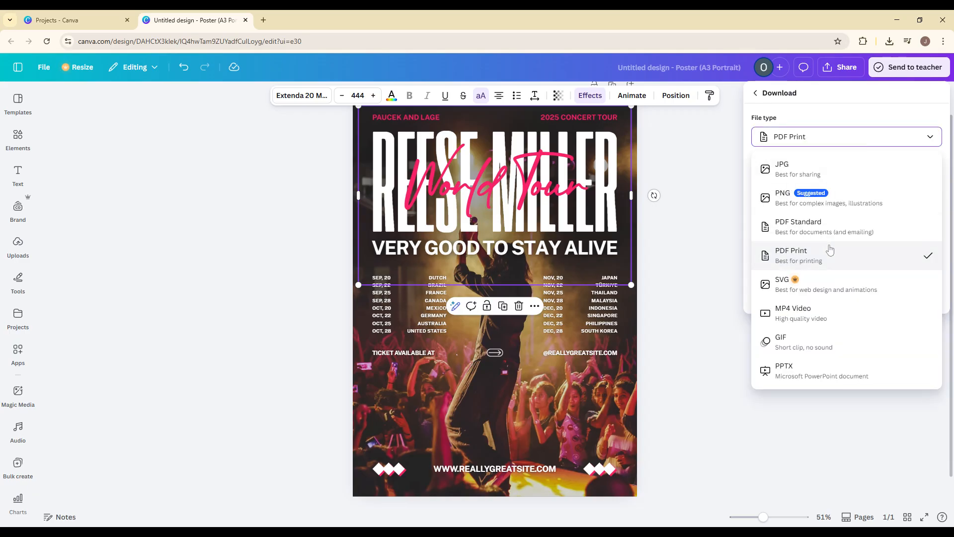
left_click(824, 143)
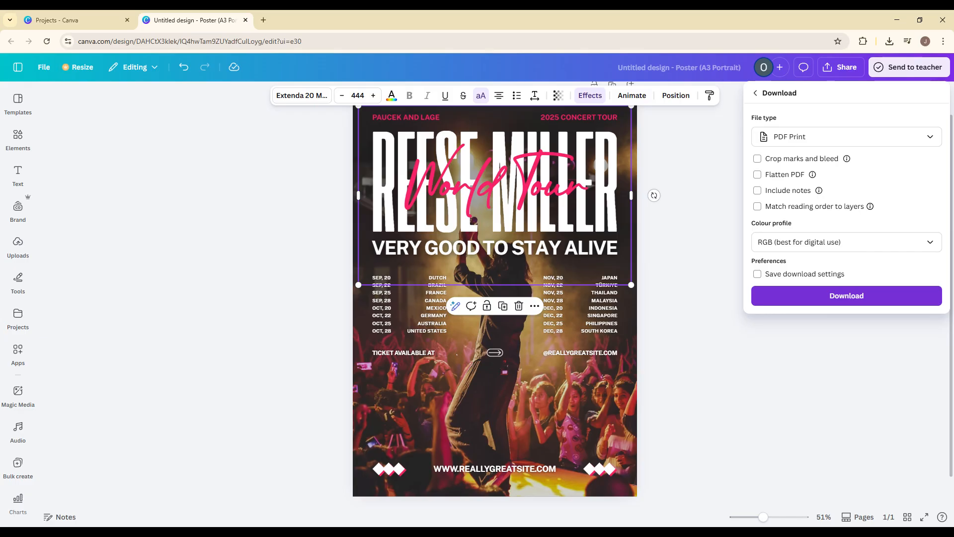
left_click(803, 350)
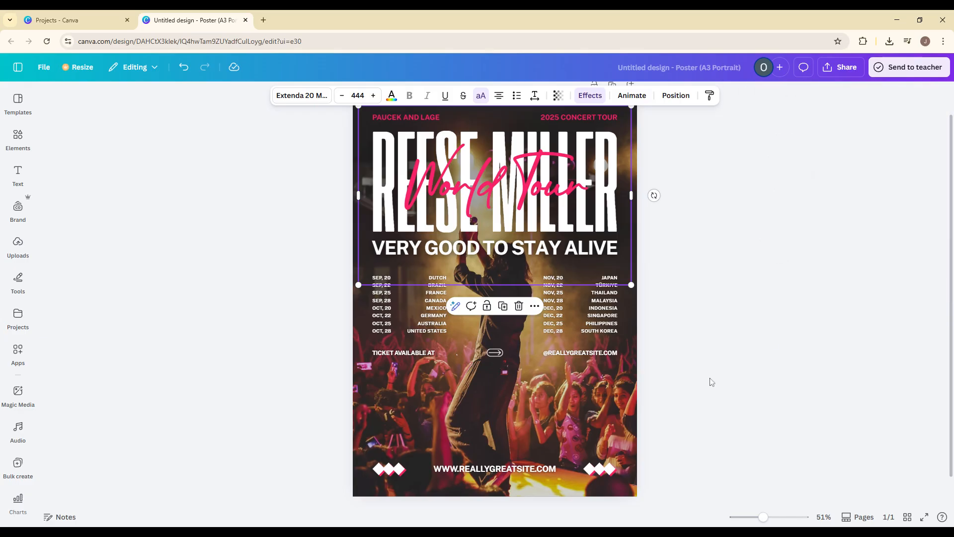
left_click(819, 296)
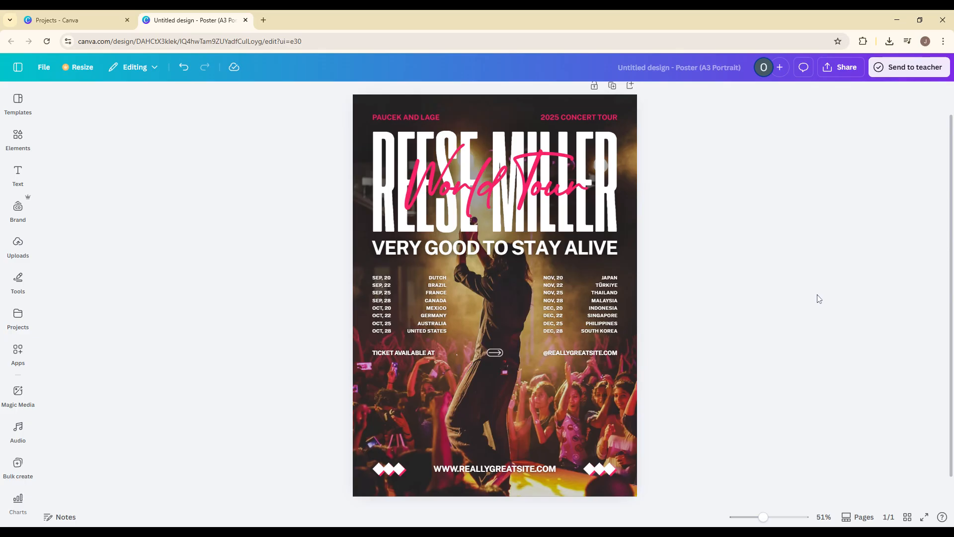